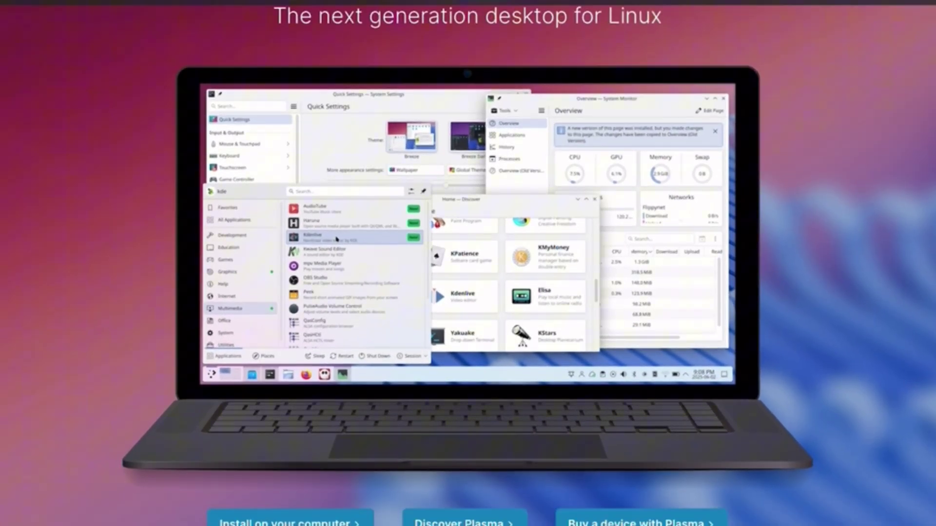
pyautogui.scroll(-3, 468, 292)
pyautogui.scroll(-2, 468, 293)
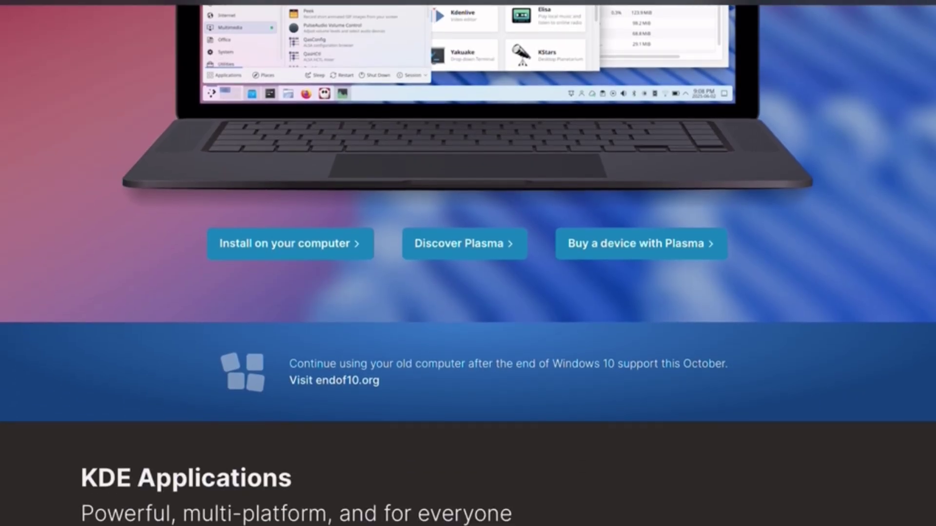
pyautogui.scroll(-2, 468, 293)
pyautogui.scroll(-2, 468, 293)
pyautogui.scroll(-2, 469, 293)
pyautogui.scroll(-2, 468, 293)
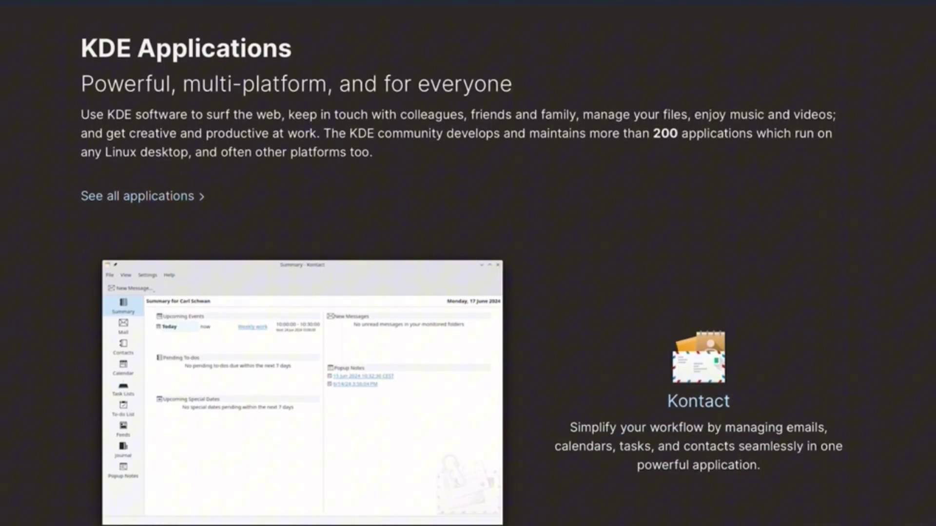
pyautogui.scroll(-2, 468, 293)
pyautogui.scroll(-1, 468, 293)
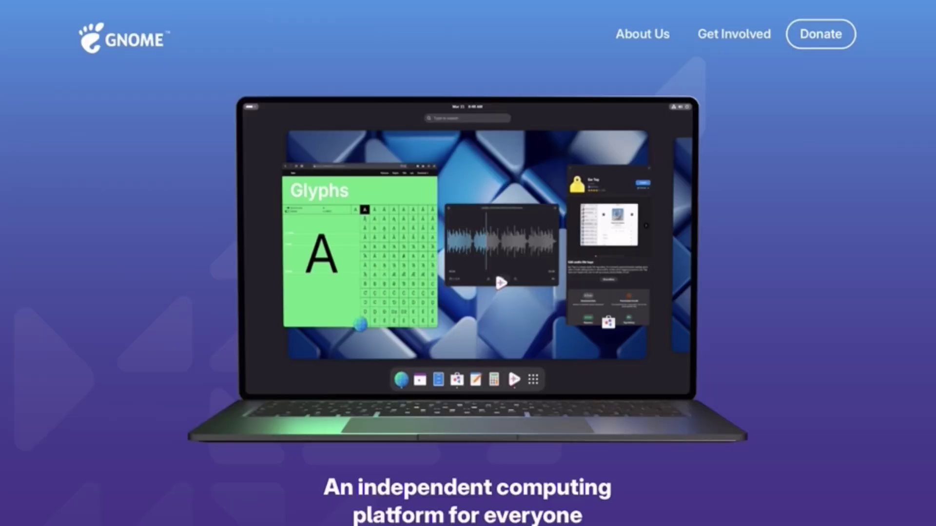
pyautogui.scroll(-1, 468, 293)
pyautogui.scroll(-2, 468, 293)
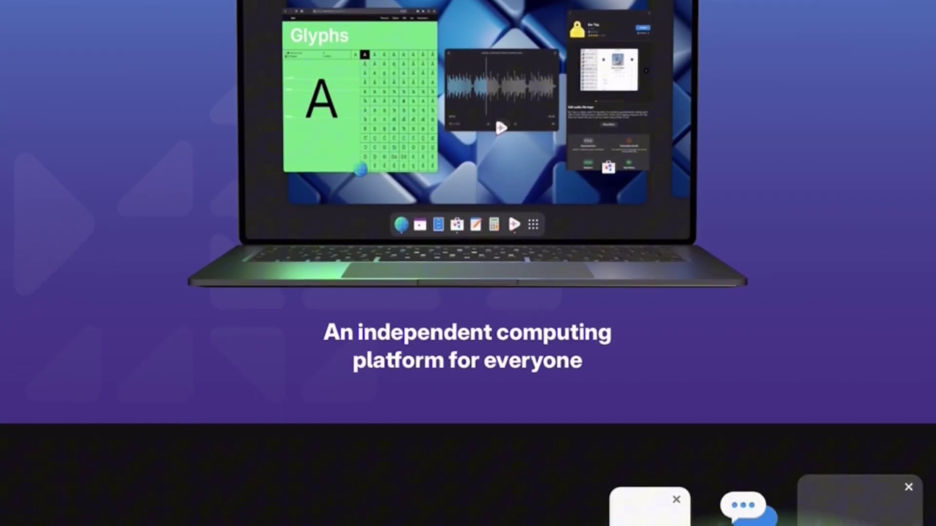
pyautogui.scroll(-2, 468, 293)
pyautogui.scroll(-1, 468, 292)
pyautogui.scroll(-1, 468, 292)
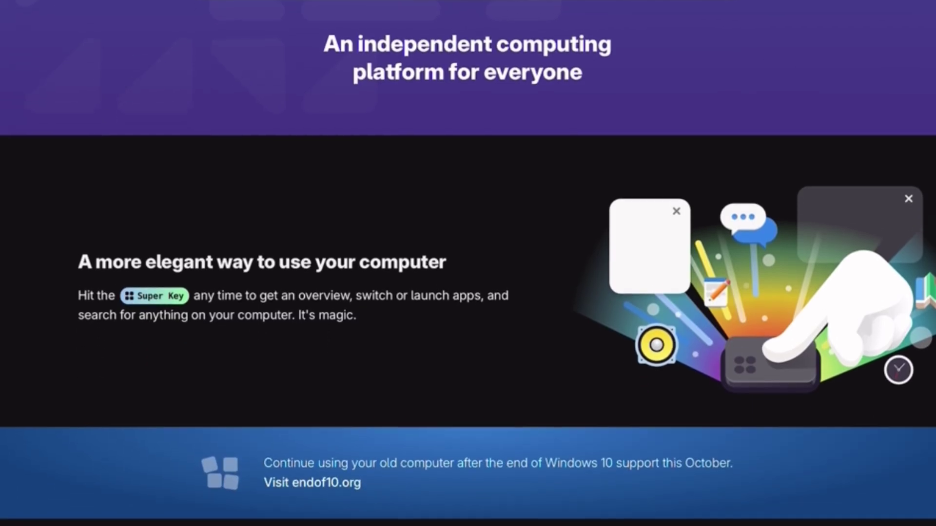
pyautogui.scroll(-1, 468, 292)
pyautogui.scroll(-1, 468, 293)
pyautogui.scroll(-1, 468, 293)
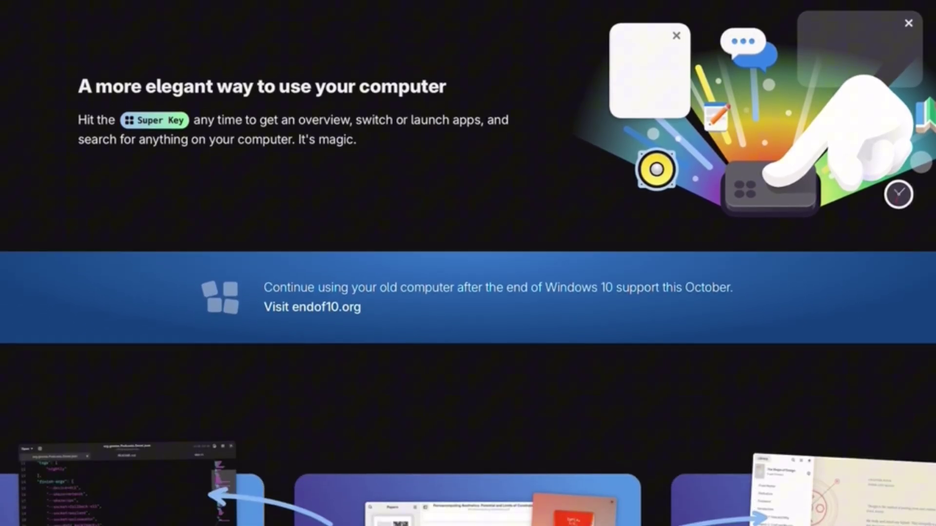
pyautogui.scroll(-1, 468, 293)
pyautogui.scroll(-1, 468, 293)
pyautogui.scroll(-1, 468, 292)
pyautogui.scroll(-1, 469, 293)
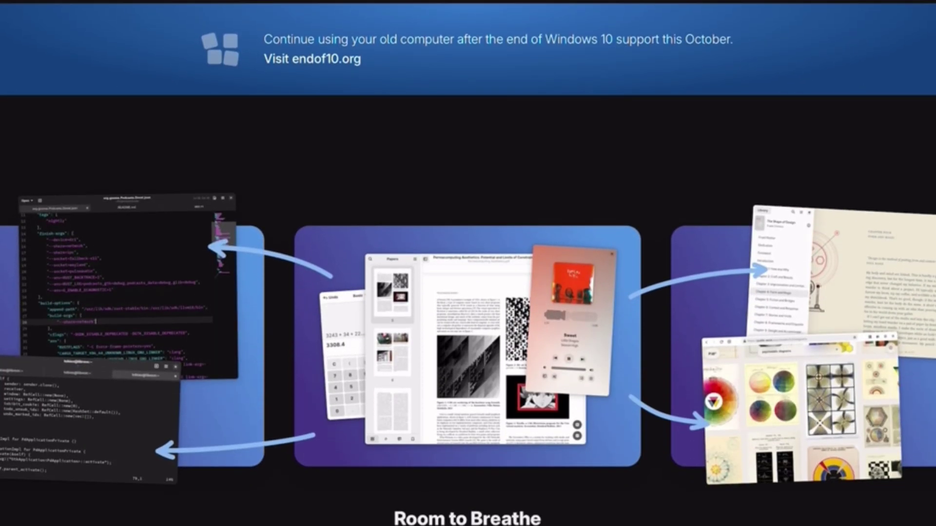
pyautogui.scroll(-1, 468, 292)
pyautogui.scroll(-1, 468, 292)
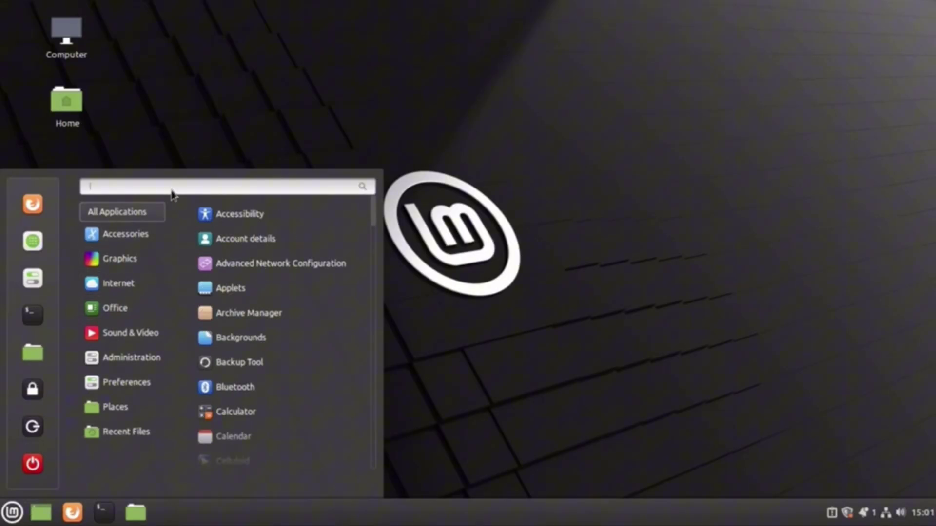
pyautogui.write('fire')
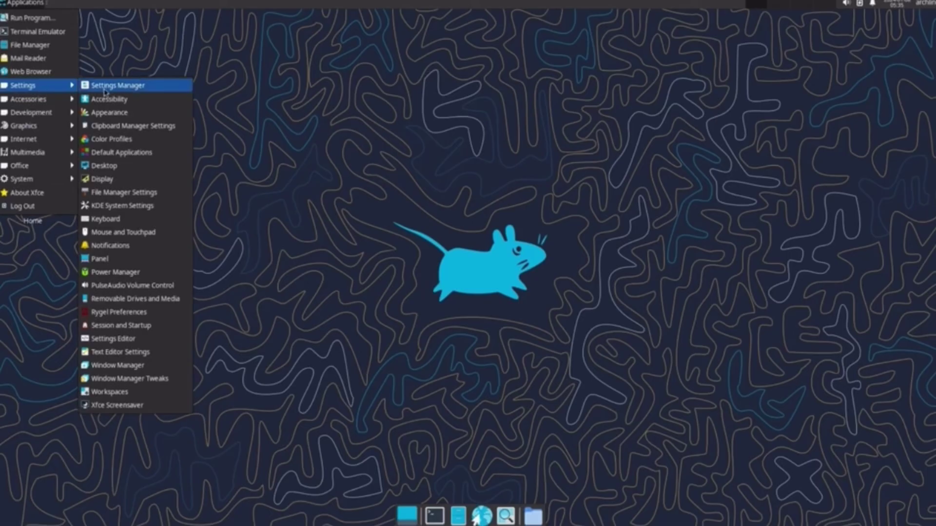
# Open the XFCE Settings Manager showing Personal, Hardware, System and Other categories
pyautogui.click(104, 86)
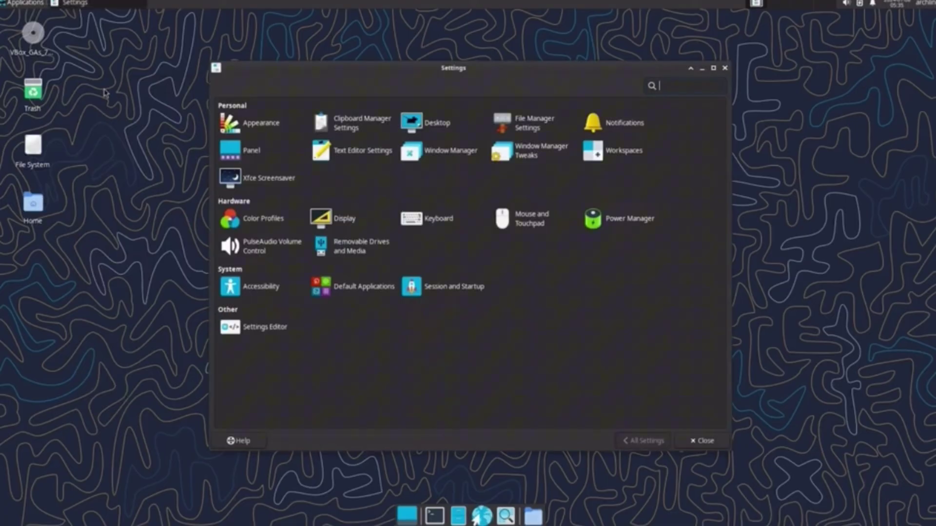